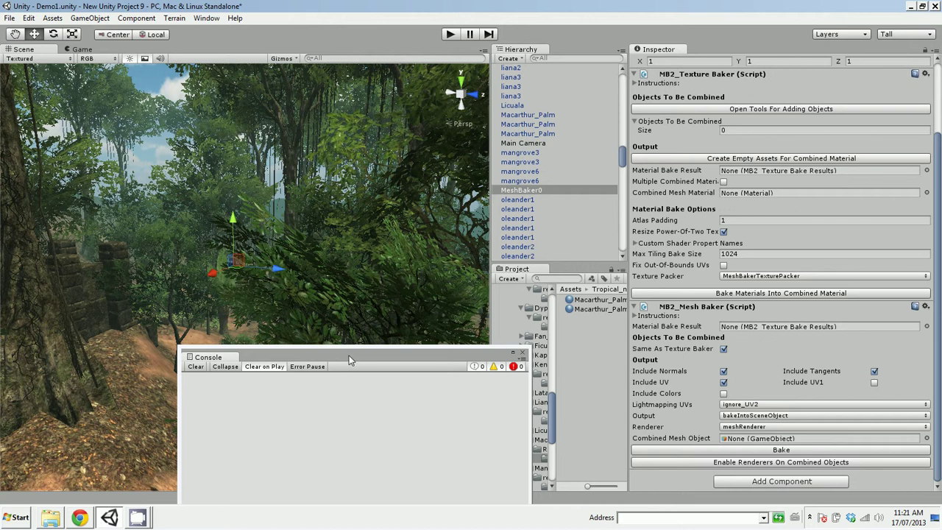
Step: Move the Console window aside and return focus to the MeshBaker0 Texture Baker settings
drag(348, 356, 299, 413)
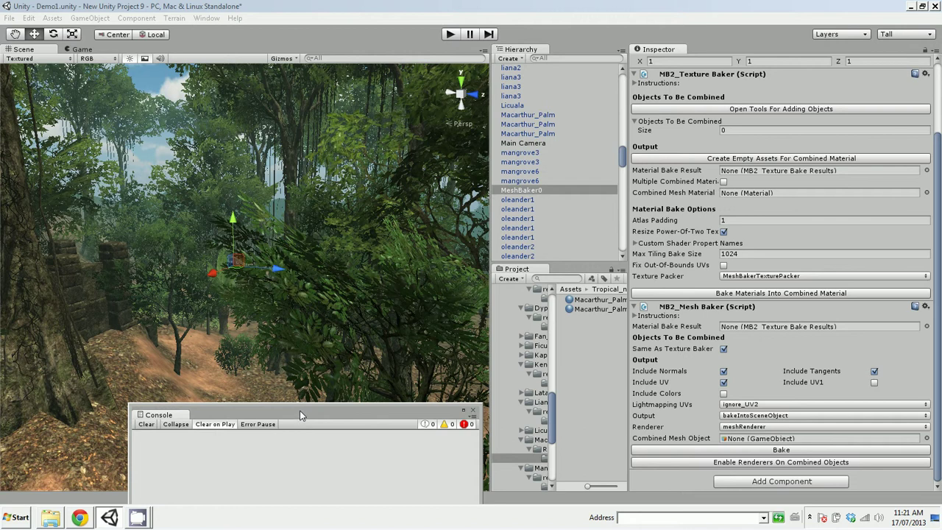
drag(306, 408, 264, 357)
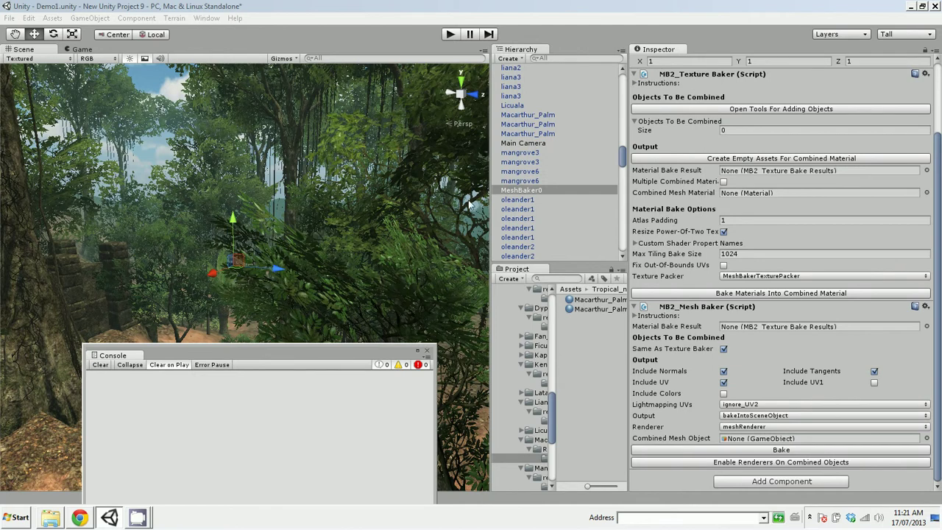
mouse_move(683, 122)
click(711, 131)
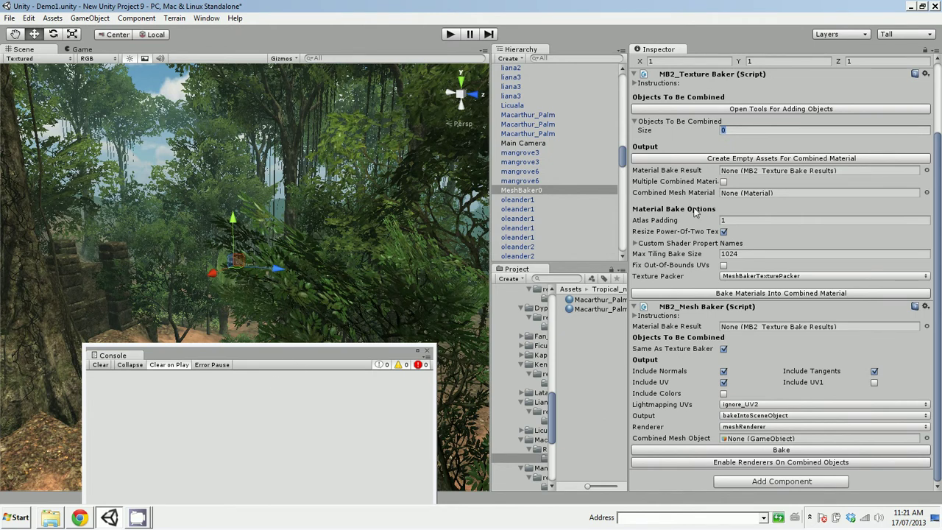
Step: Open the object-adding tools and set mangrove_roots as the Using Material filter
click(767, 108)
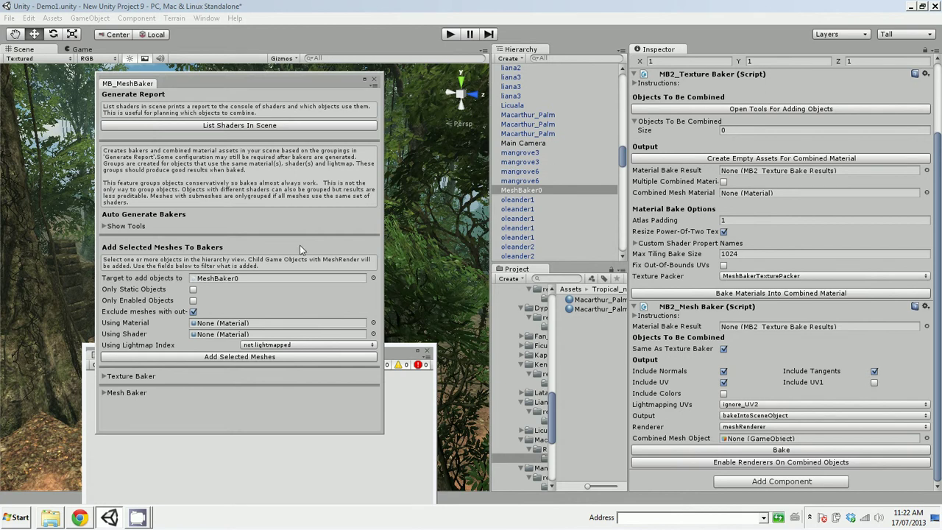
click(532, 153)
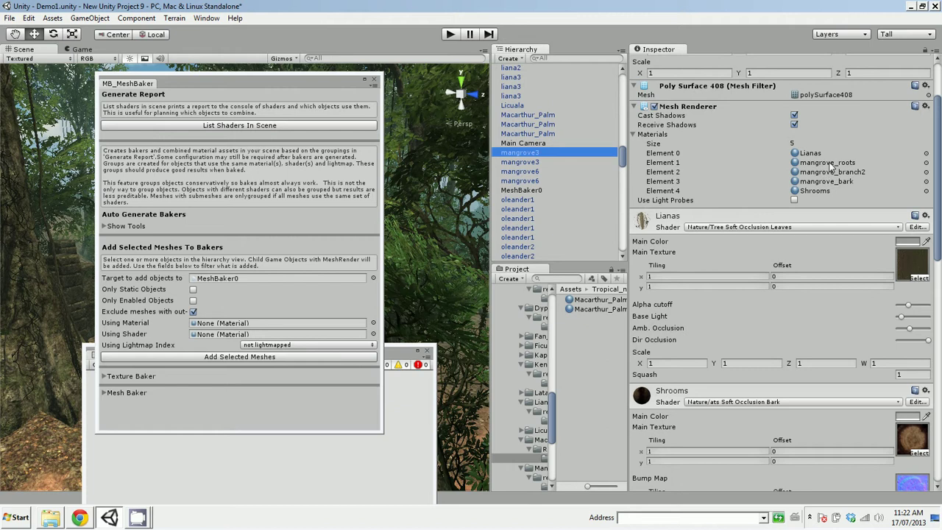
click(830, 164)
drag(600, 328, 272, 324)
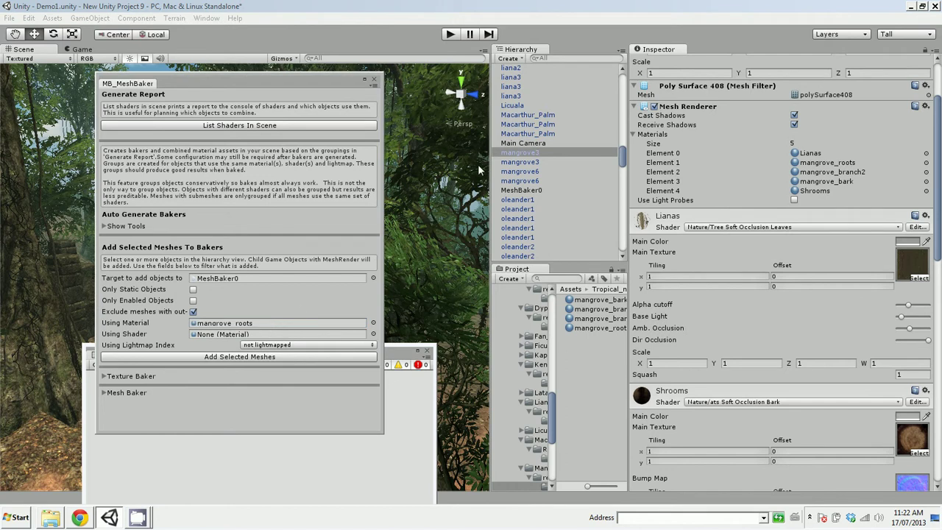
Step: Add the selected mangrove objects' mangrove_roots meshes to MeshBaker0 and reselect the baker
shift+click(526, 180)
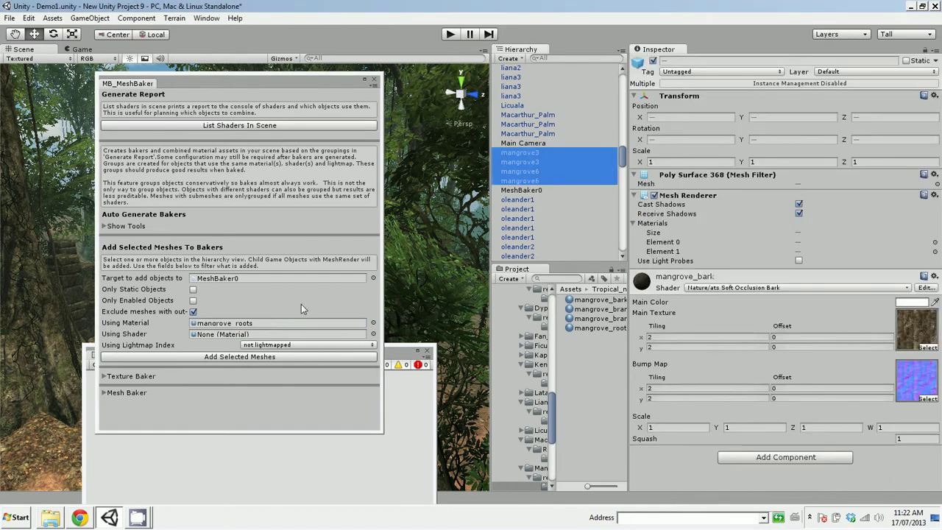
click(263, 355)
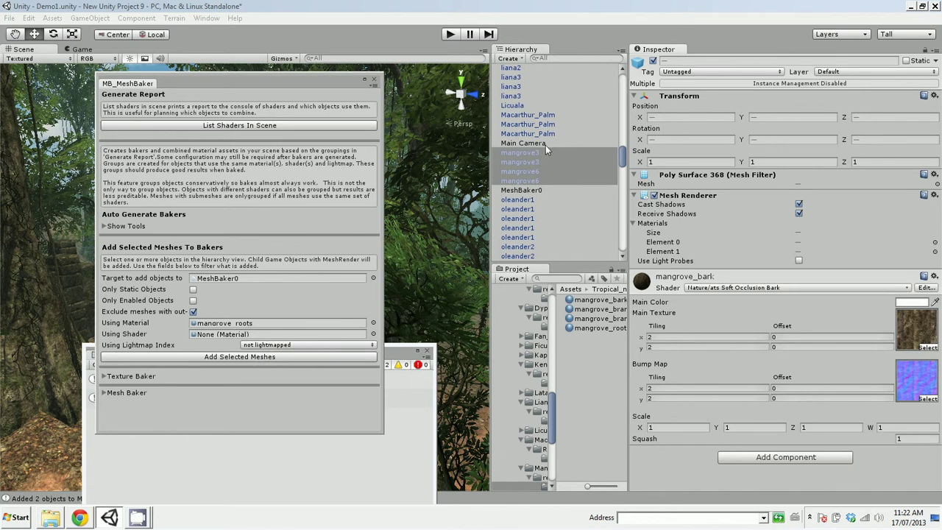
click(571, 192)
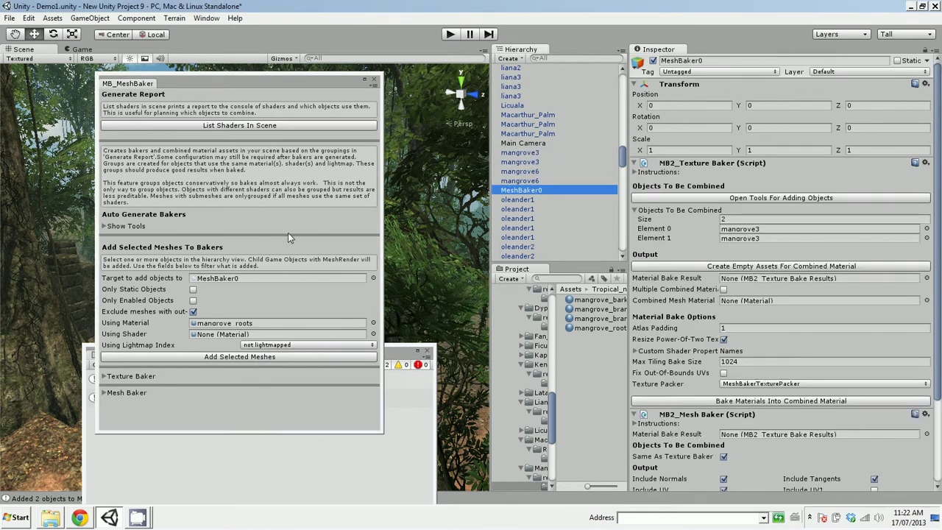
Step: Filter by mangrove_bark and add both mangrove6 objects to MeshBaker0, bringing the list to four
click(535, 173)
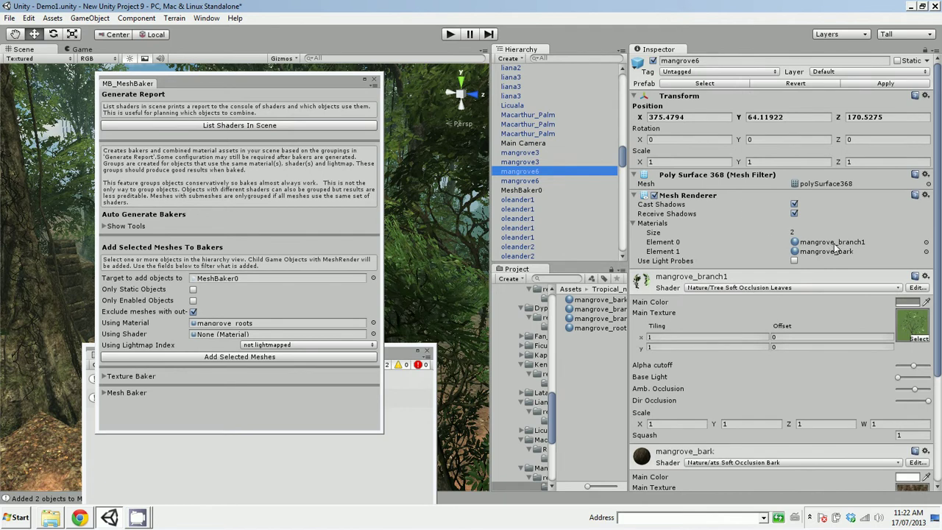
click(833, 251)
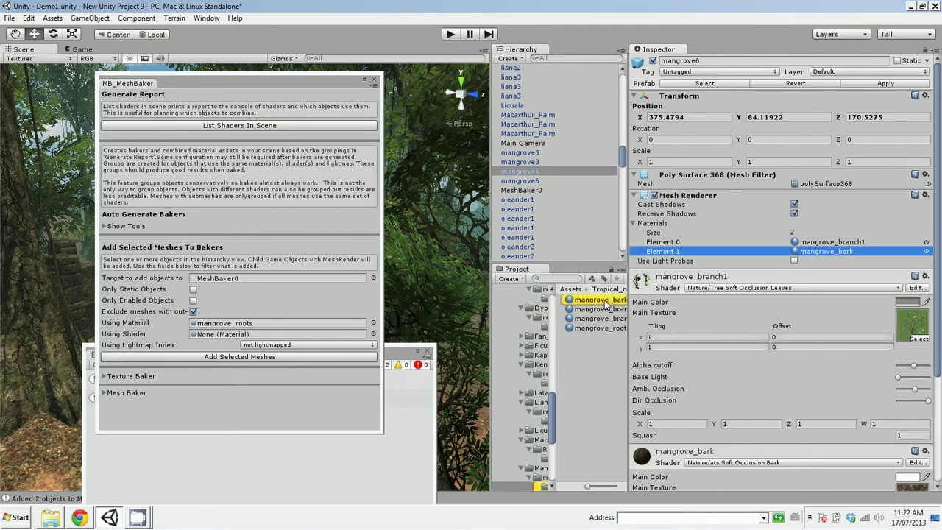
drag(600, 300, 270, 326)
ctrl+click(532, 182)
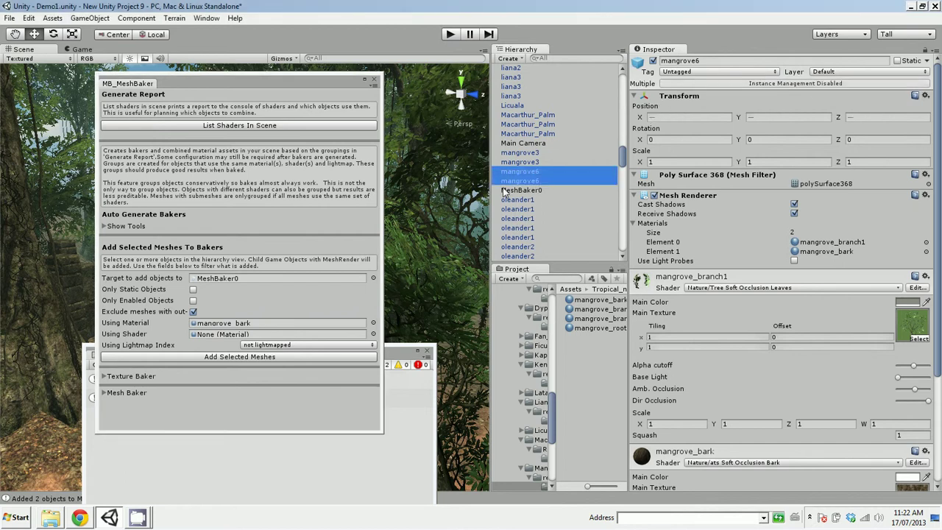
click(250, 358)
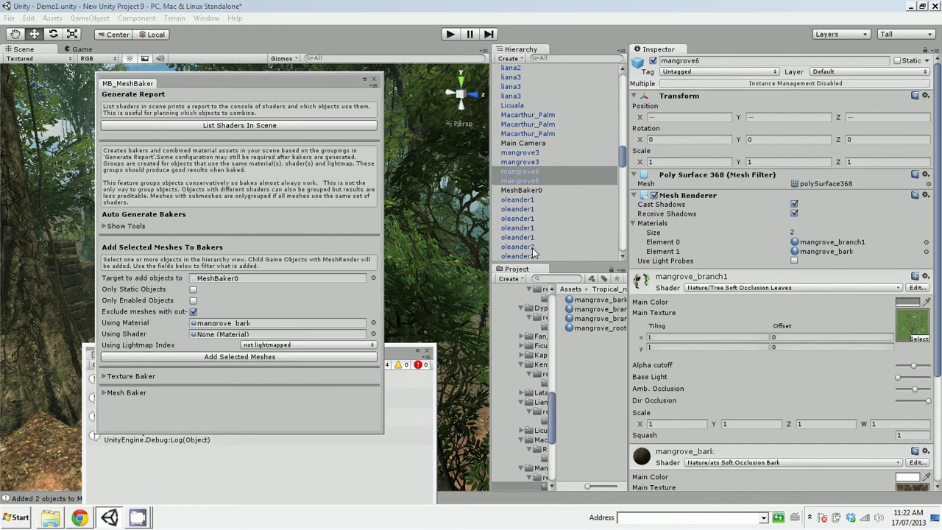
click(548, 190)
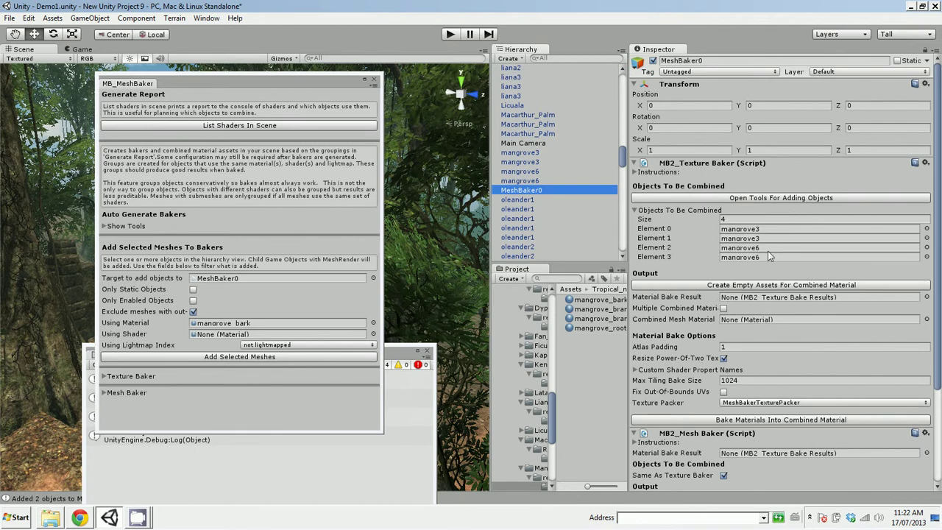
Step: Filter by oleander_leafs, select all scene objects, and add the 14 oleander objects to MeshBaker0
click(518, 200)
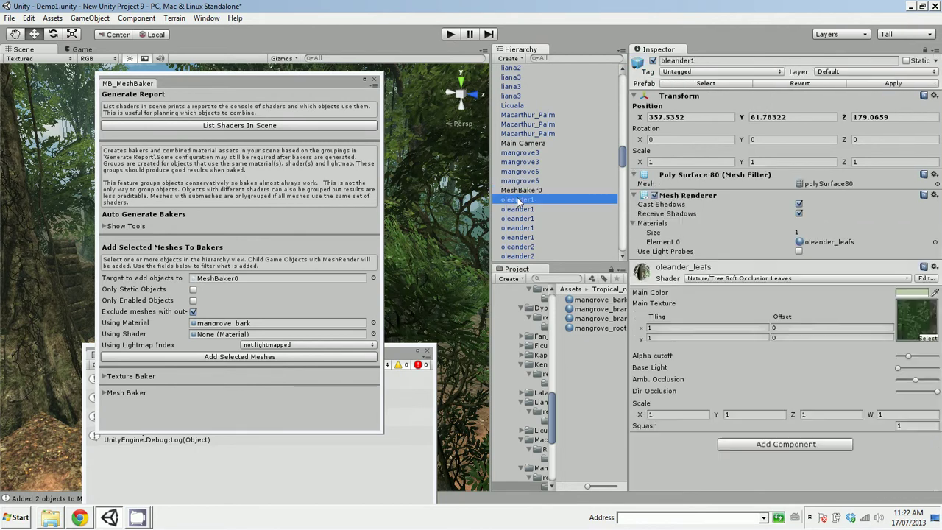
click(820, 245)
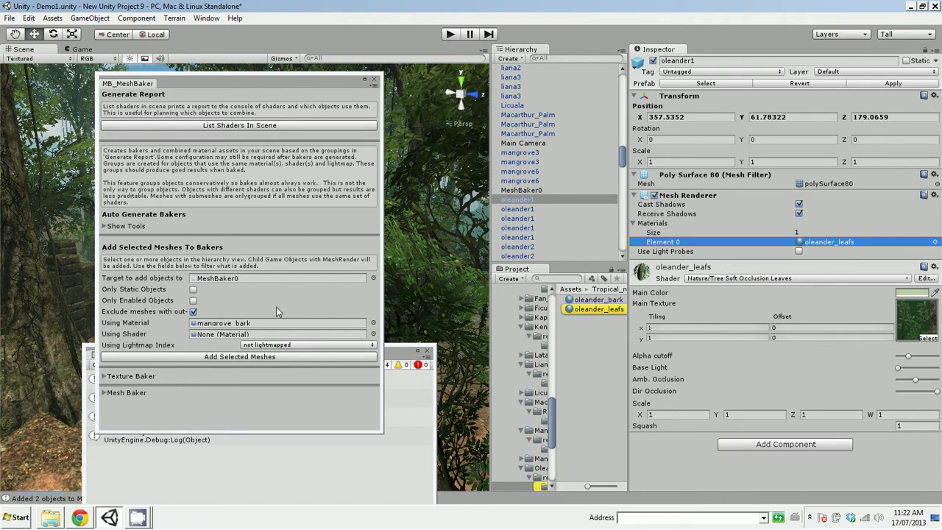
click(811, 245)
drag(828, 242, 266, 323)
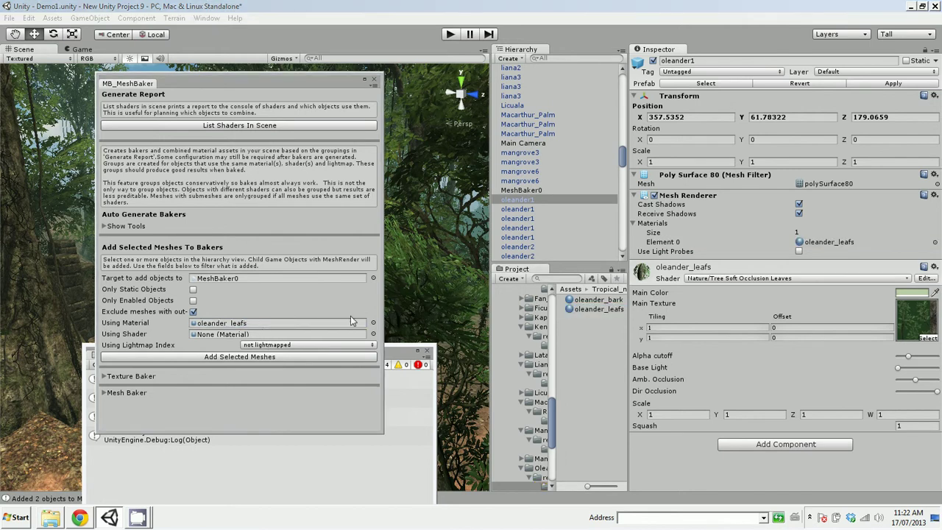
click(622, 156)
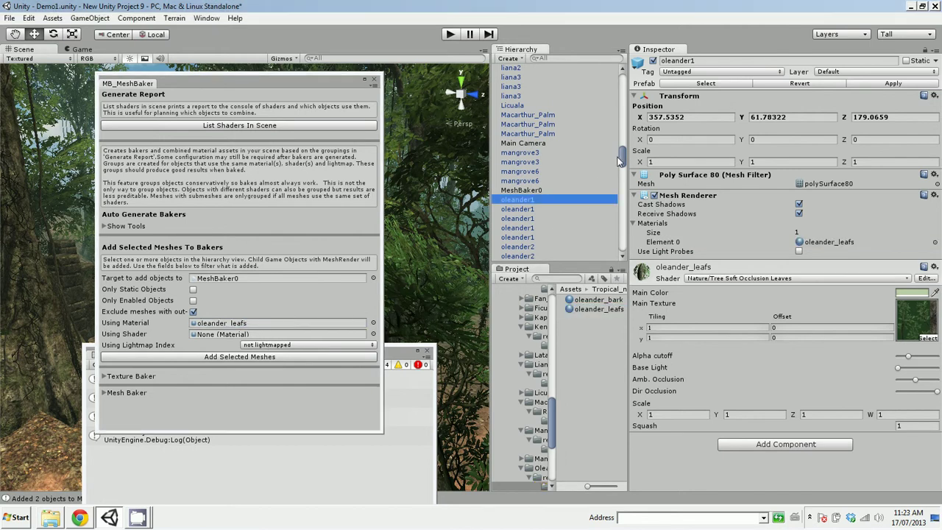
key(ctrl+a)
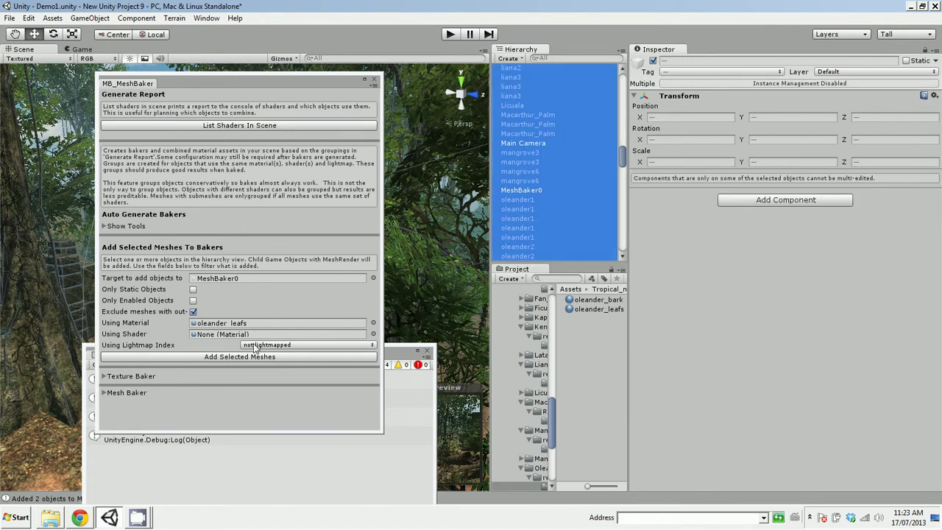
click(254, 357)
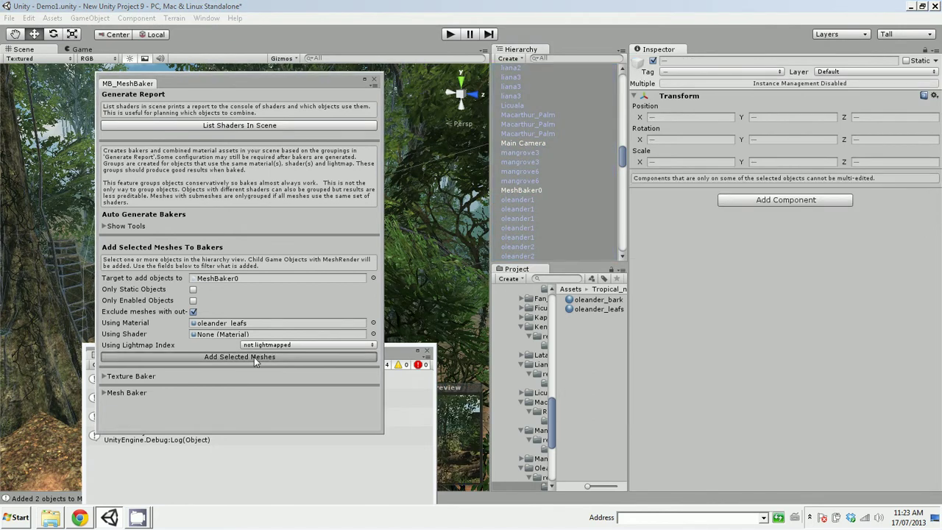
click(528, 190)
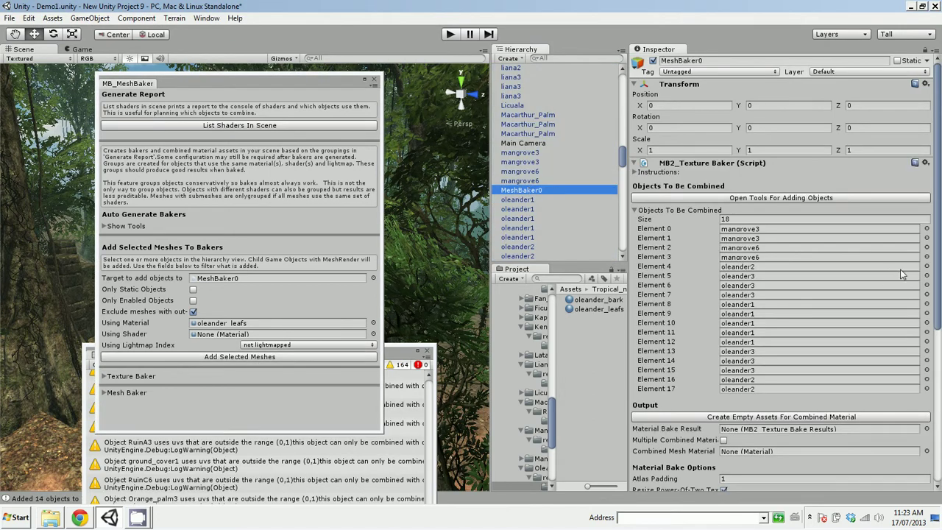
drag(937, 275, 936, 331)
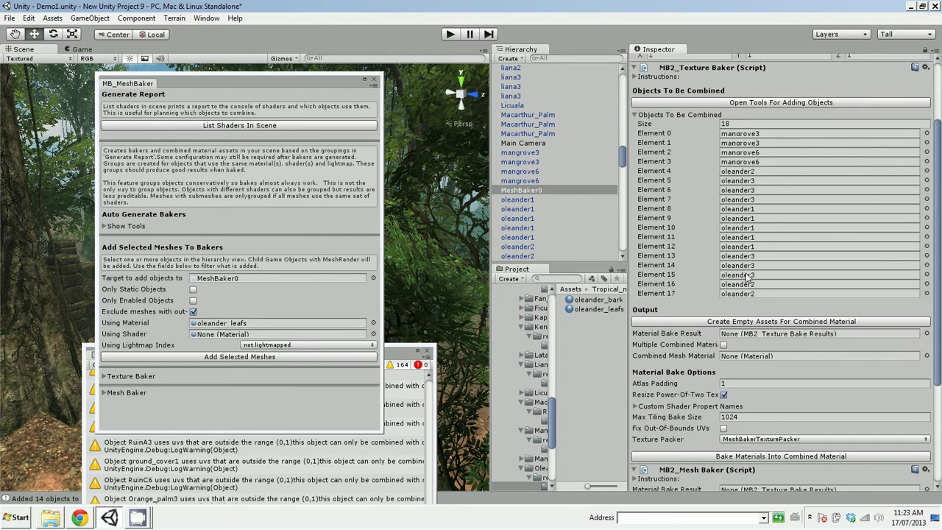
click(724, 345)
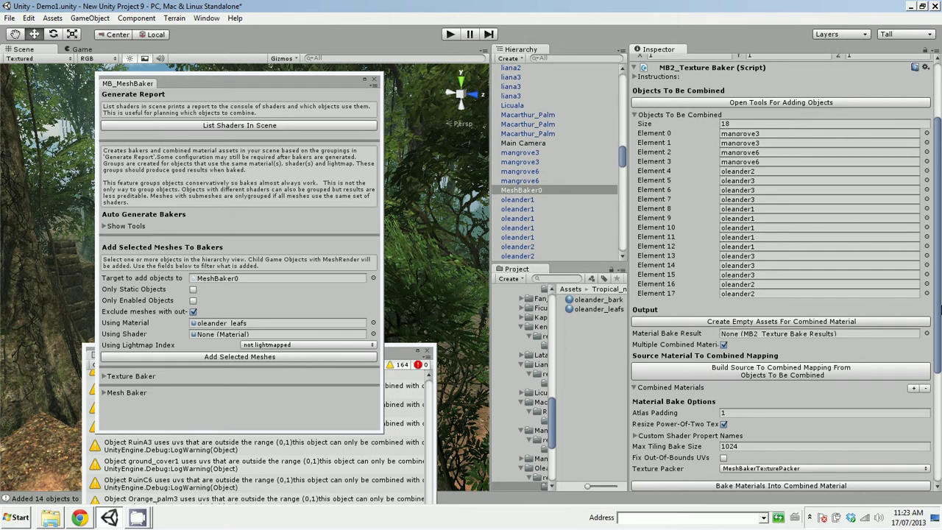
scroll(940, 312, down, 5)
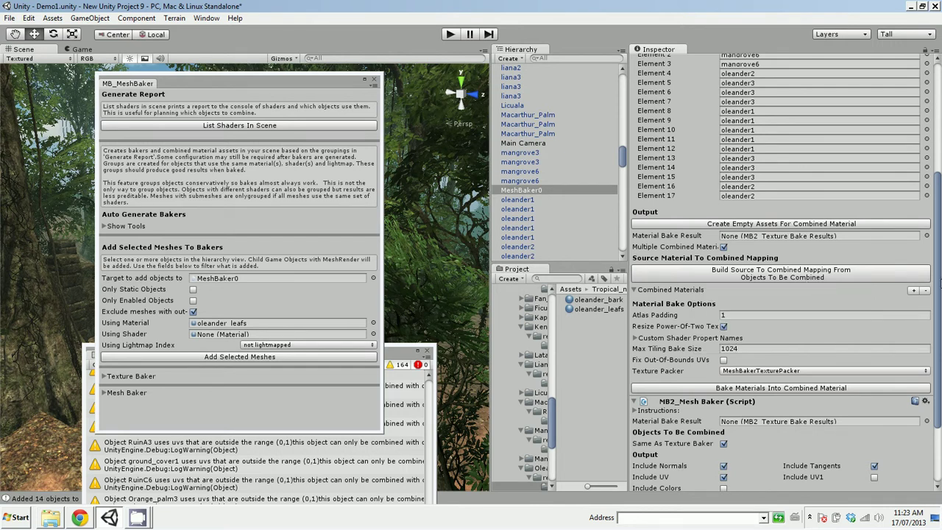
drag(941, 282, 940, 298)
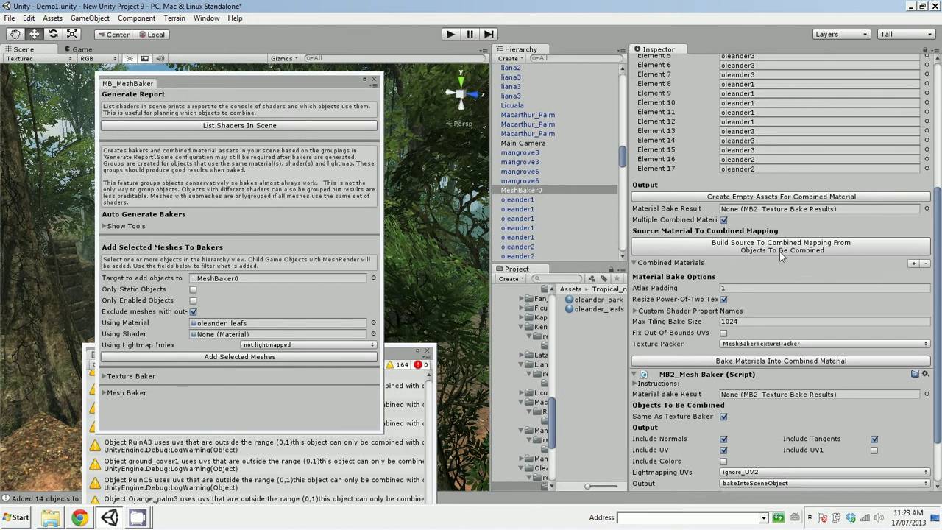
click(914, 265)
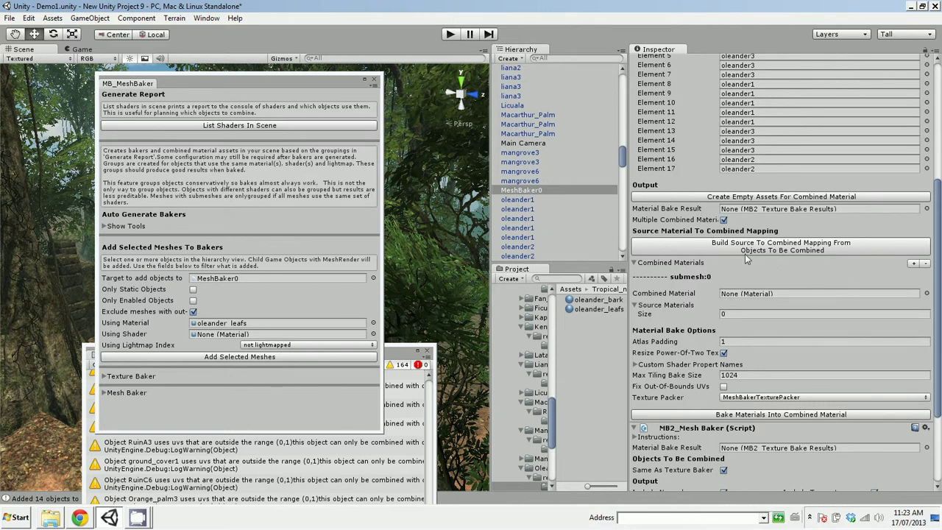
click(925, 263)
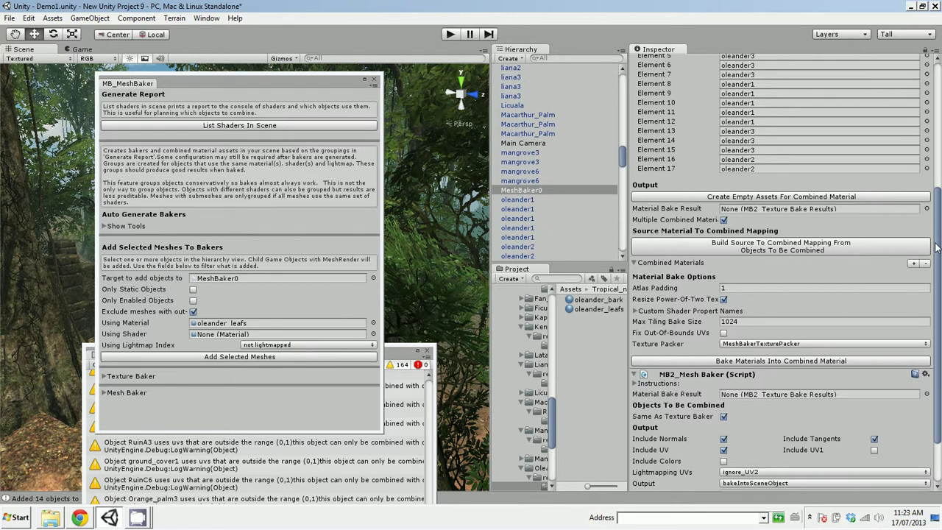
drag(938, 247, 940, 203)
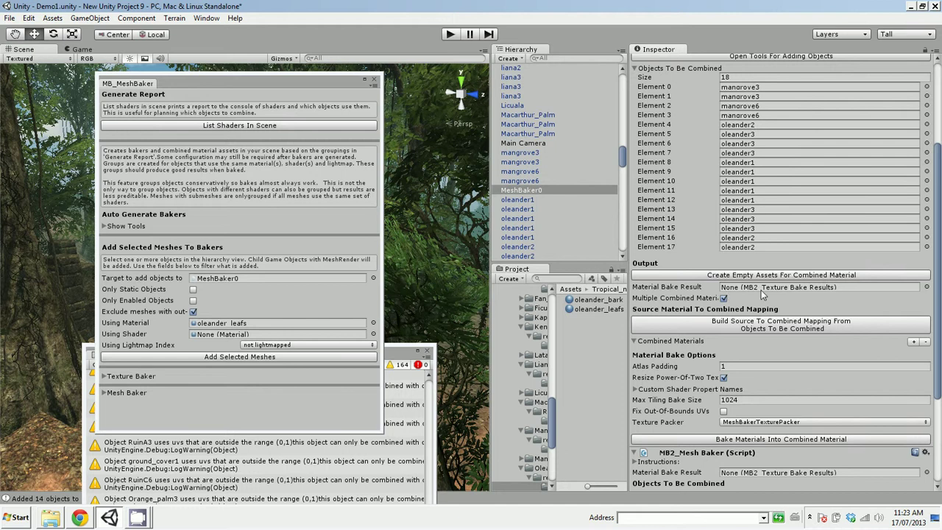
Step: Try building the source-to-combined mapping and raise the Console showing the missing Material Bake Result error
click(784, 329)
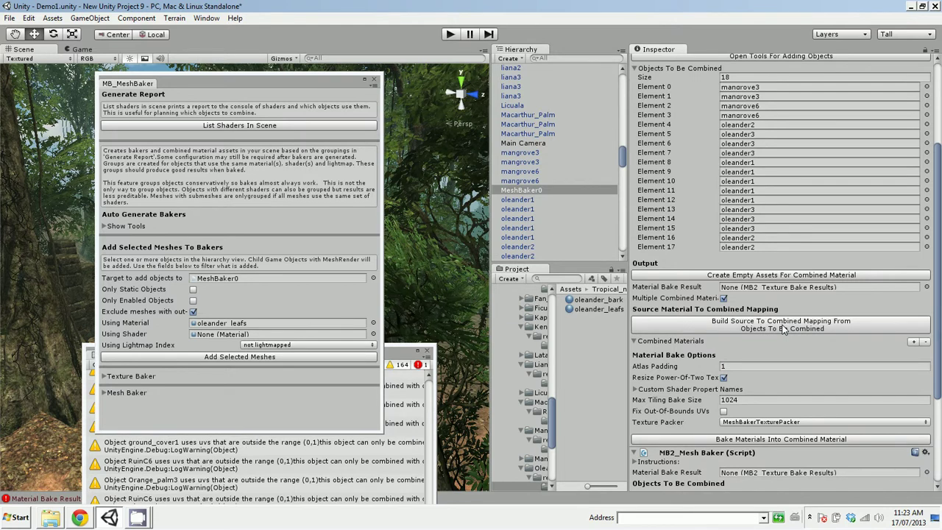
drag(938, 315, 938, 400)
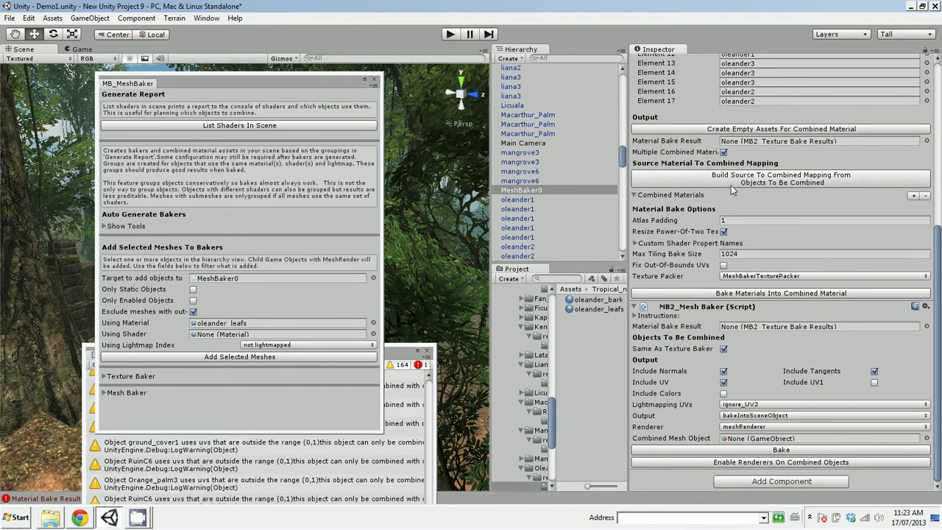
click(402, 357)
drag(402, 356, 419, 160)
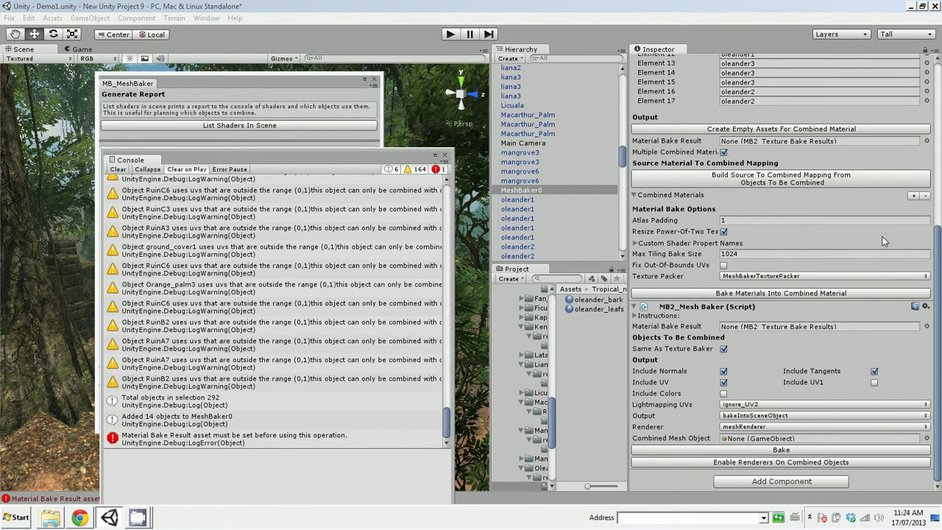
scroll(941, 253, up, 2)
scroll(883, 206, up, 8)
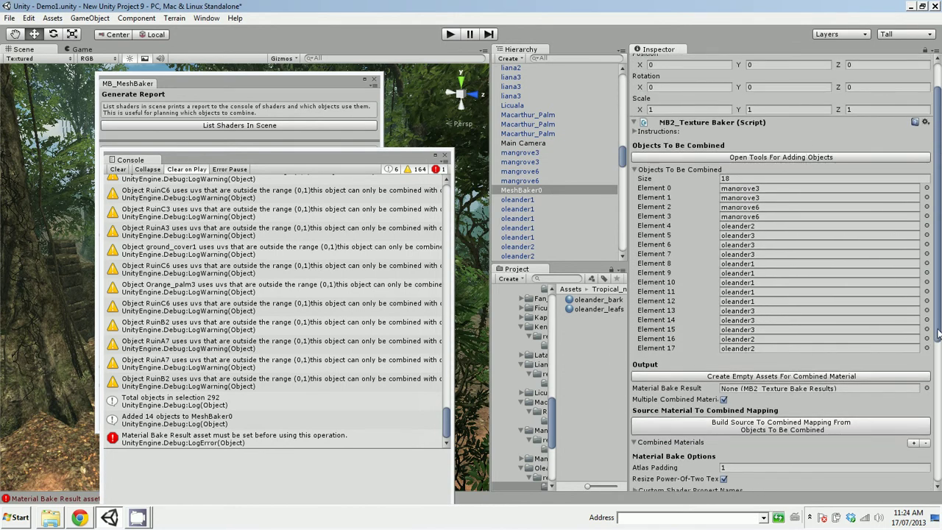
scroll(935, 335, up, 2)
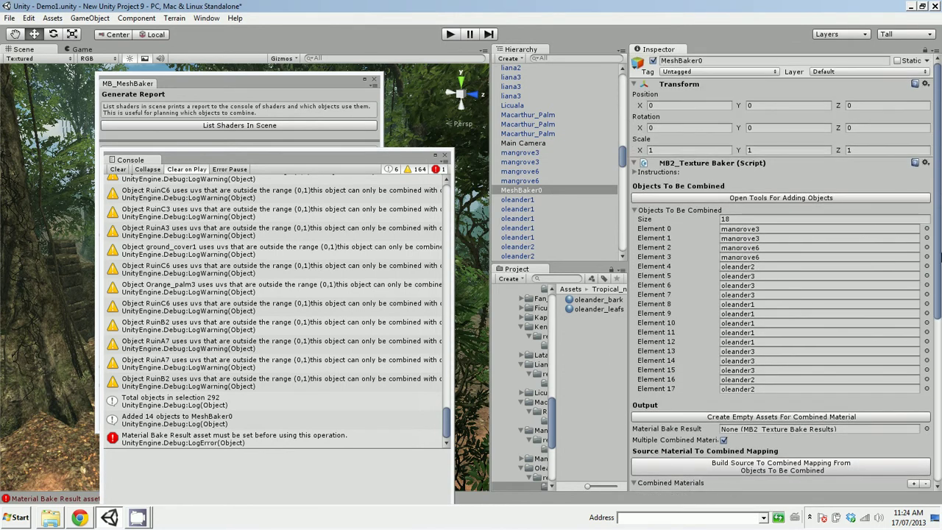
Step: Create an empty combined material asset named newMaterial as the Material Bake Result
click(779, 416)
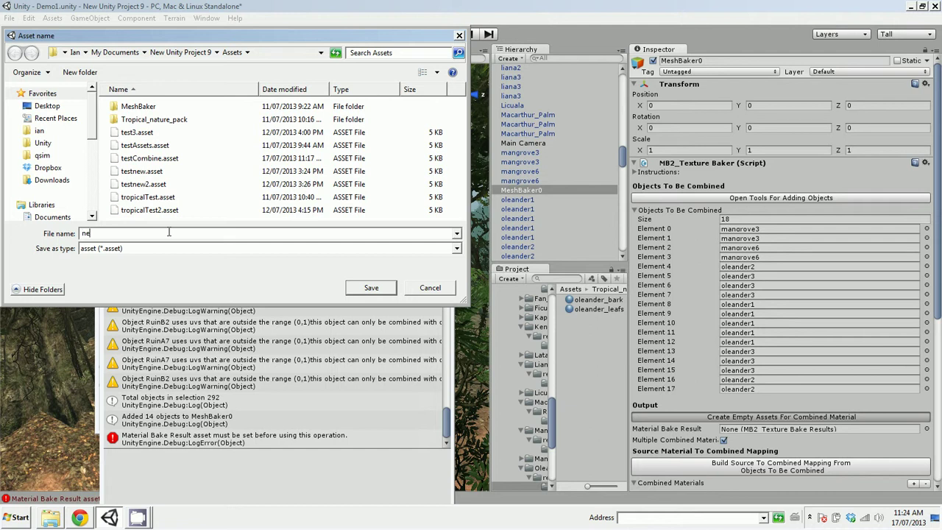
text(newMaterial)
click(386, 289)
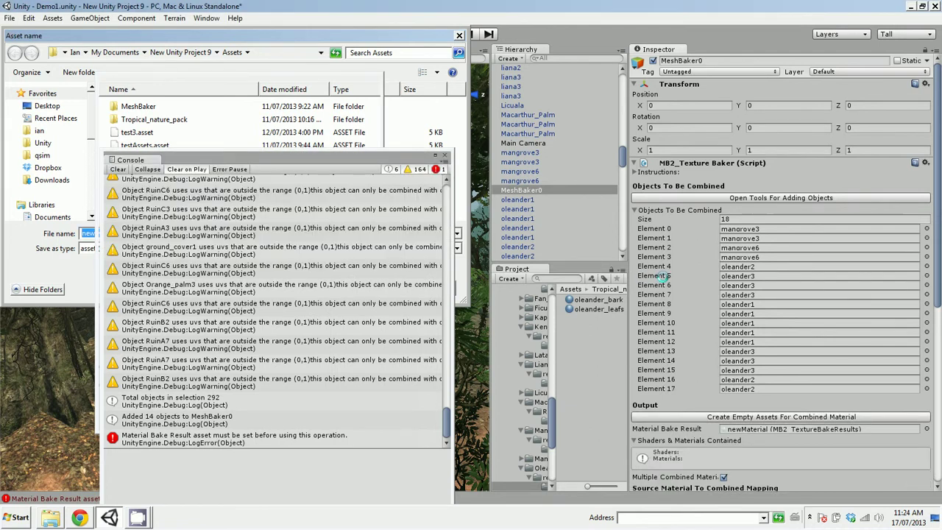
scroll(874, 314, down, 10)
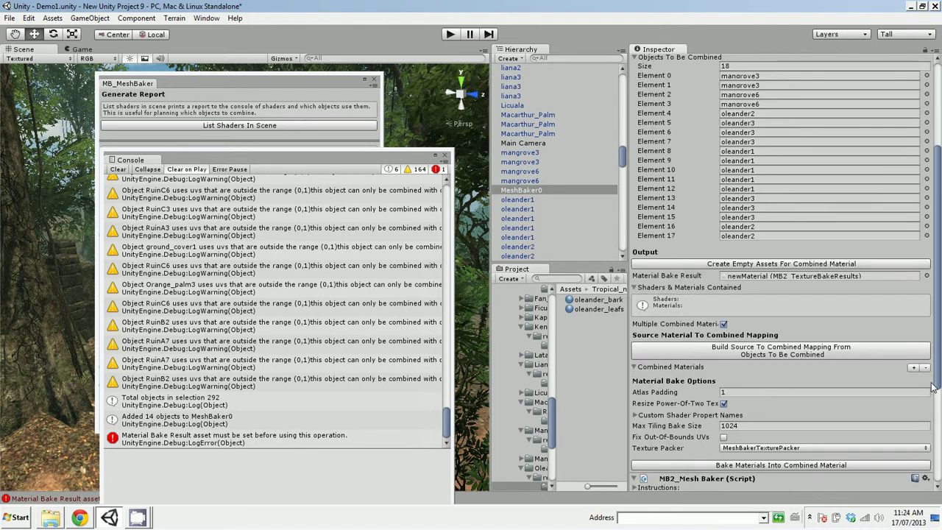
Step: Build the mapping into newMaterial-mat0, mat1 and mat2 submeshes, then inspect newMaterial-mat0
click(805, 285)
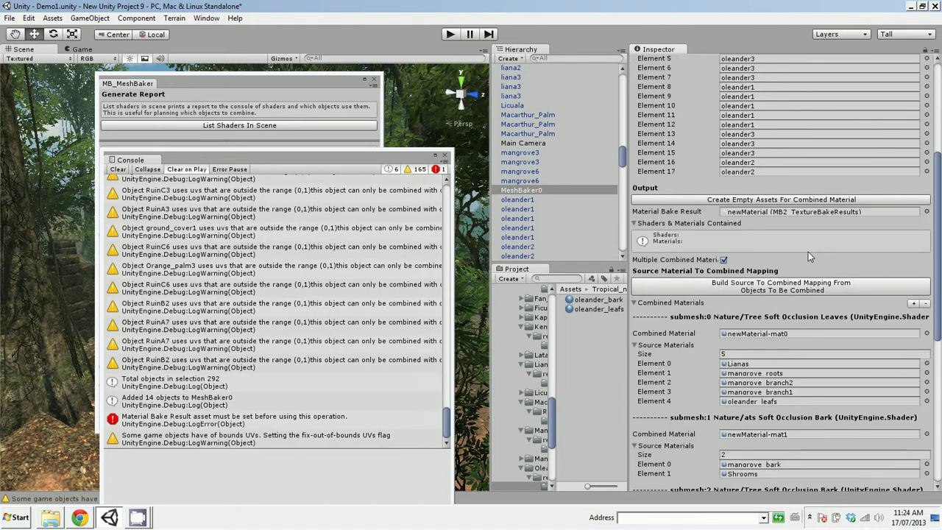
drag(938, 278, 937, 362)
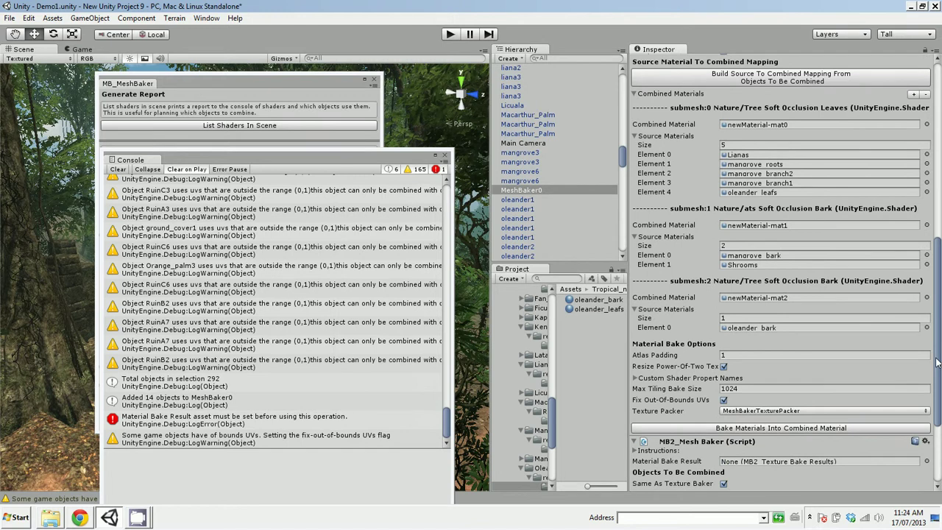
click(769, 125)
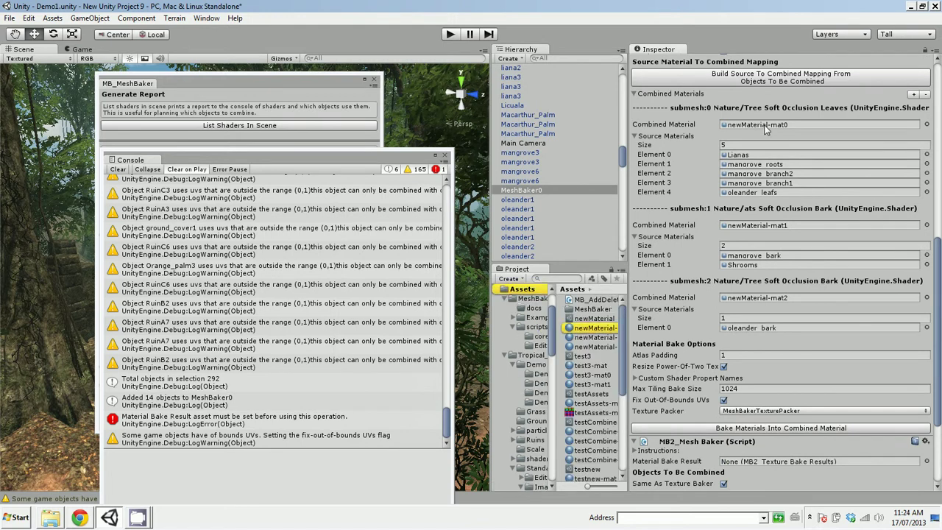
click(596, 328)
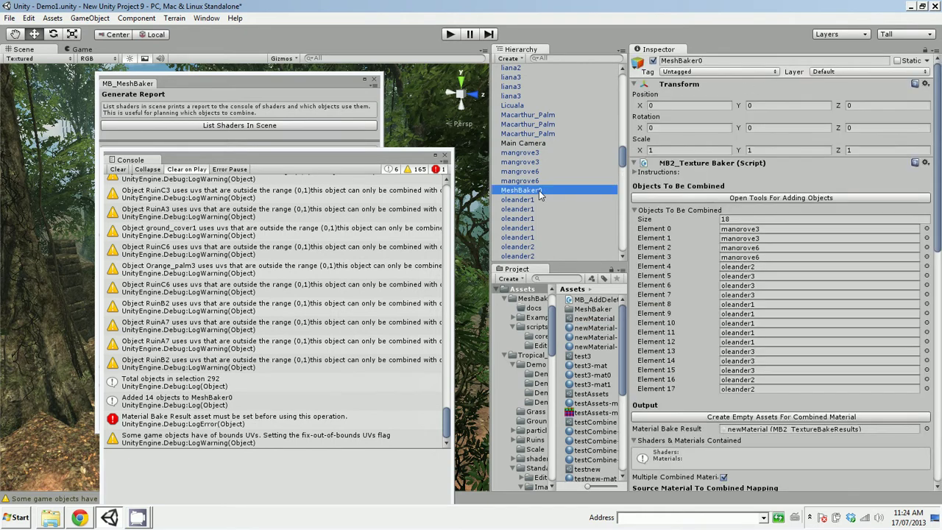
drag(936, 212, 933, 379)
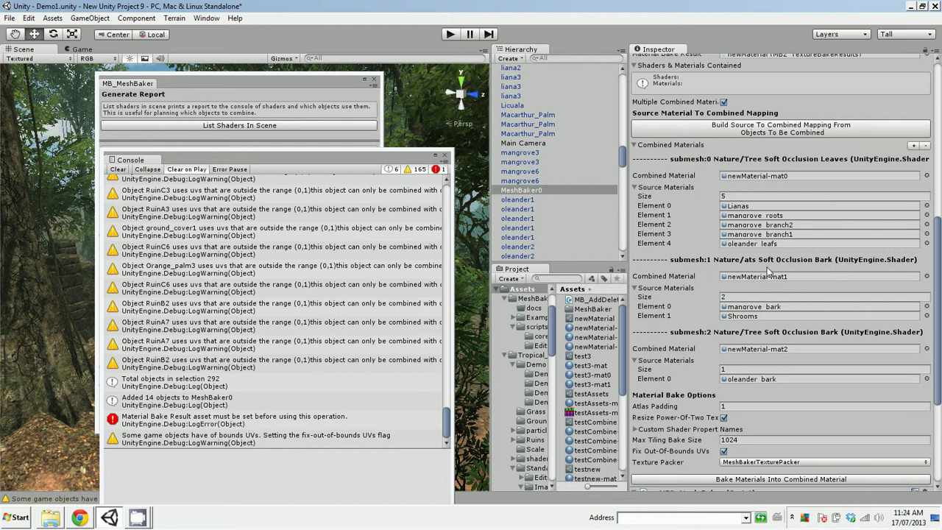
drag(939, 359, 940, 377)
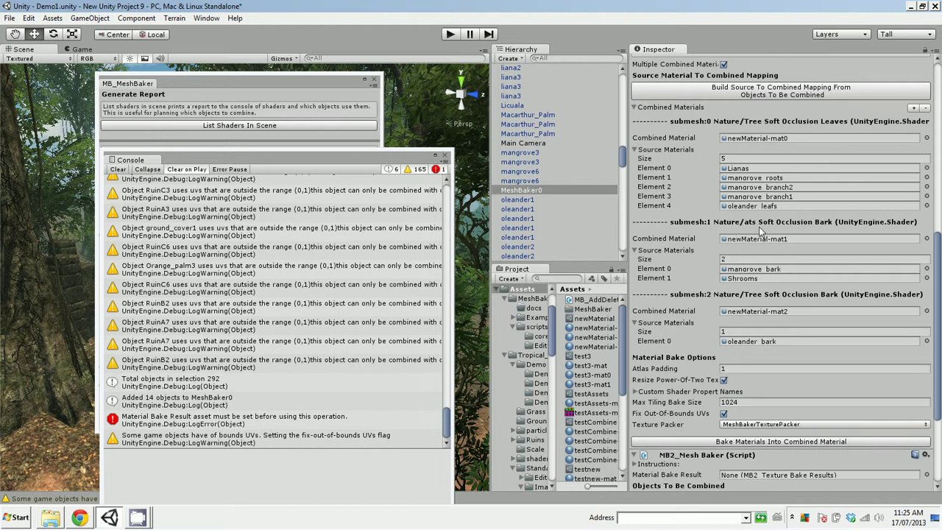
Step: Add oleander_bark as submesh:1's third source material and delete submesh:2
click(725, 259)
text(3)
key(Return)
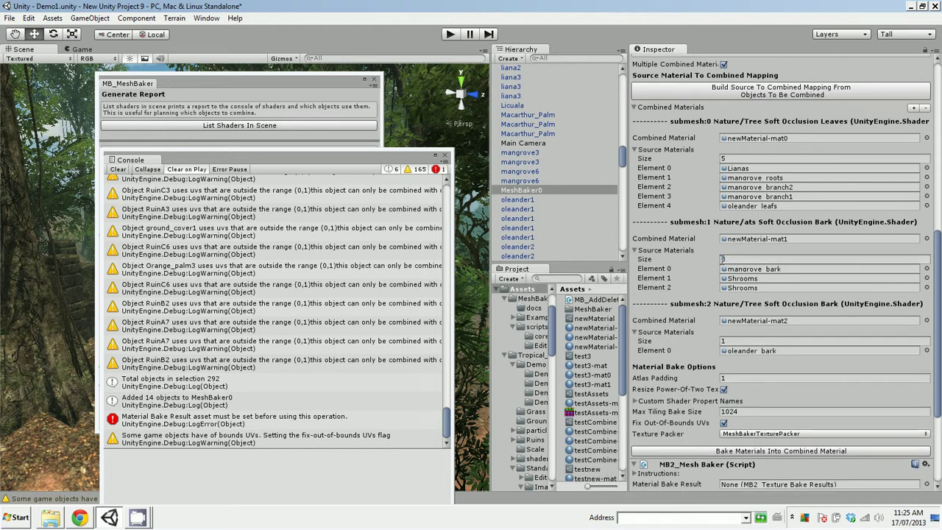
click(762, 351)
drag(615, 305, 744, 295)
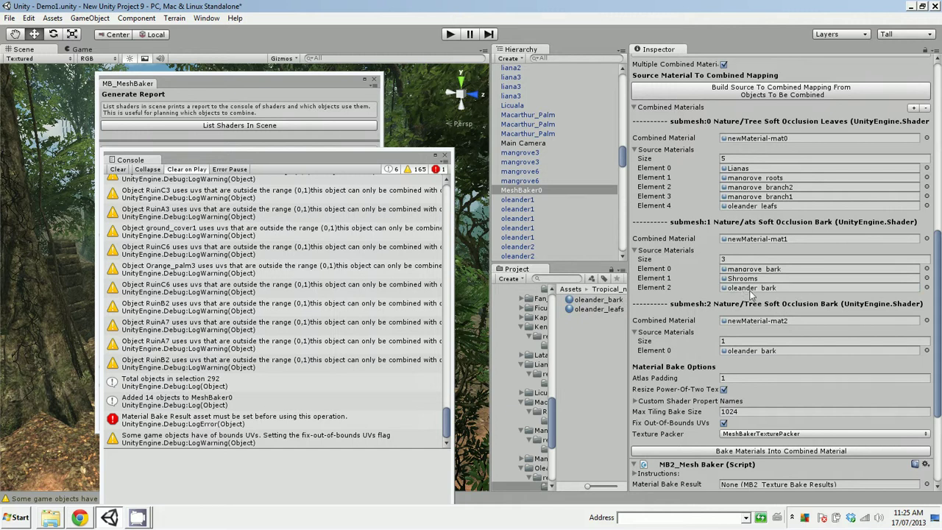
click(925, 108)
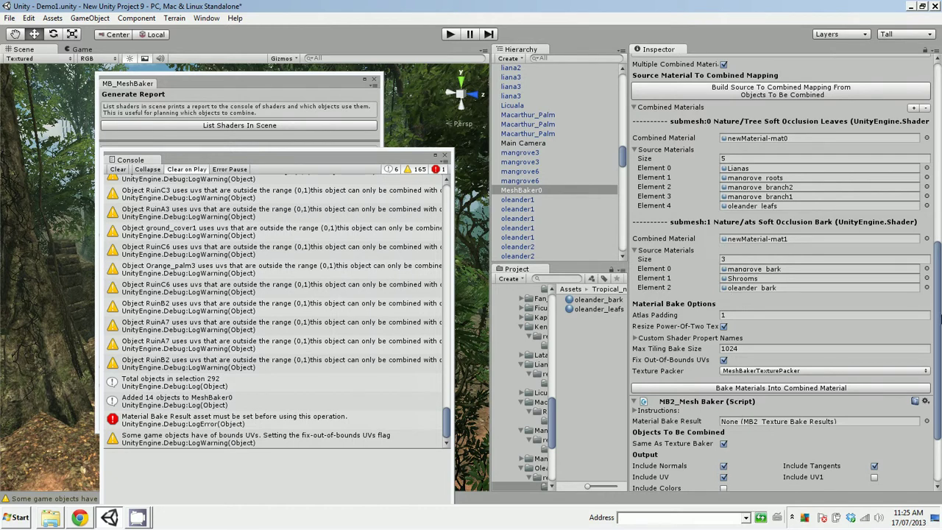
drag(940, 318, 940, 329)
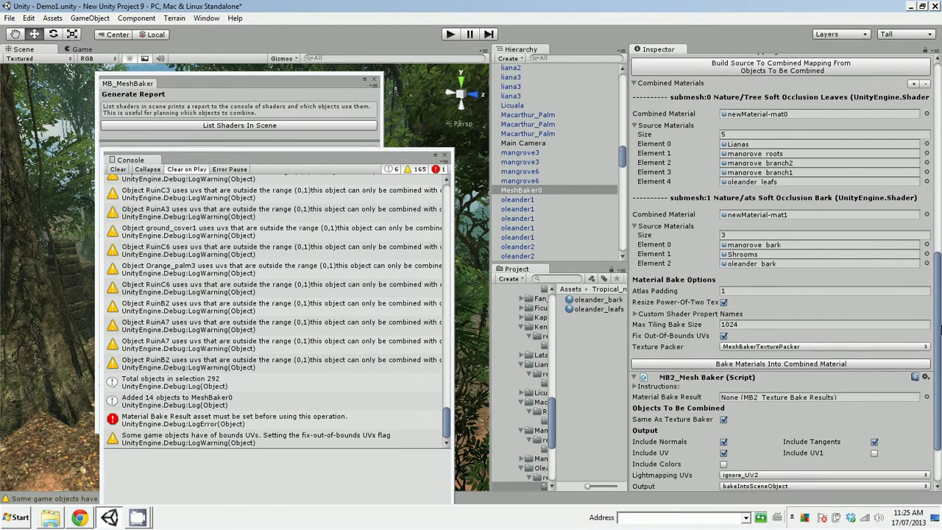
Step: Start baking the source materials into the two newMaterial combined materials
click(829, 366)
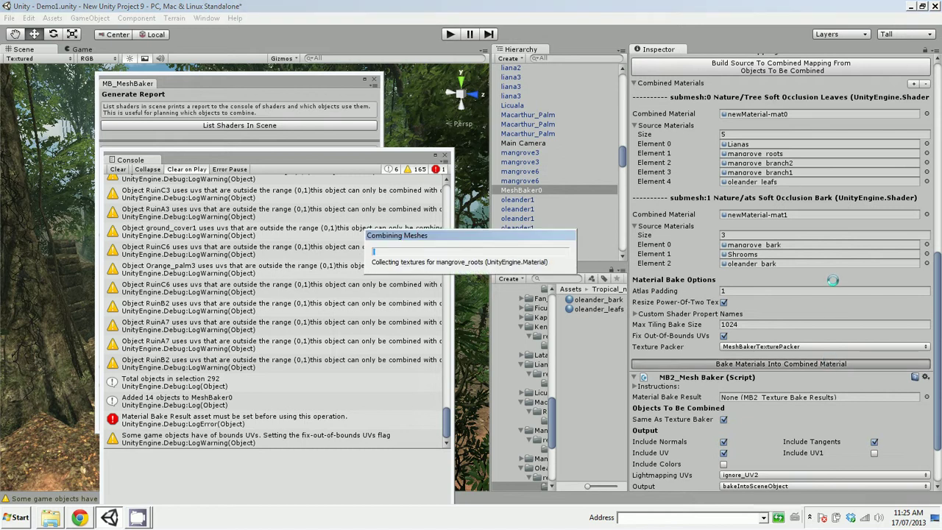